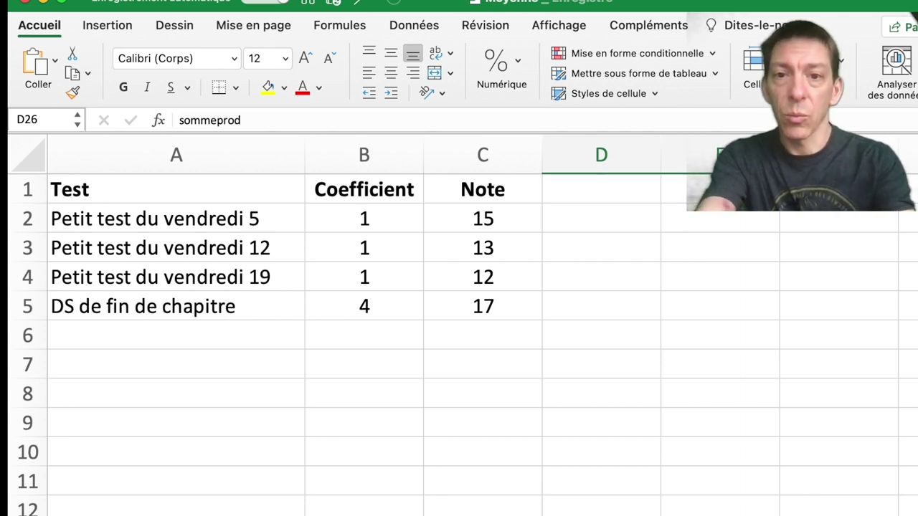
Enter =C2*B2 in D2 to multiply the first note by its coefficient
left_click(601, 218)
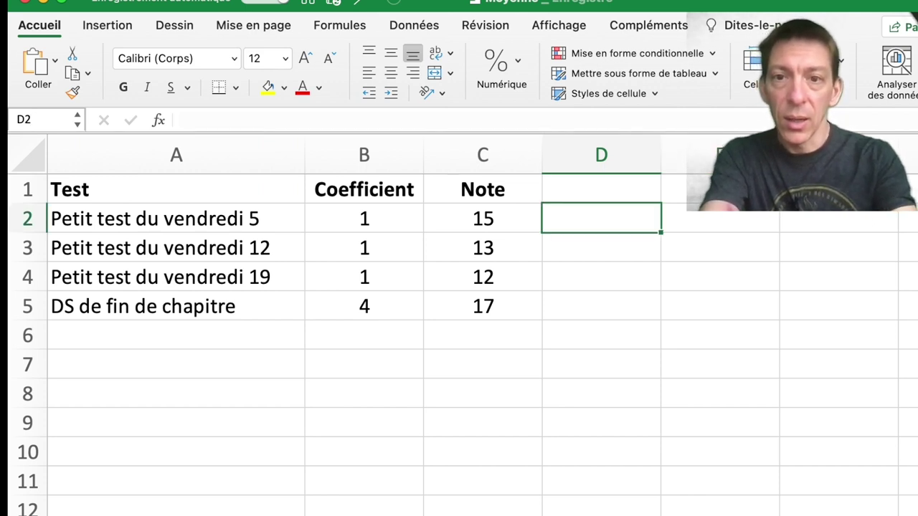
type("=")
left_click(483, 218)
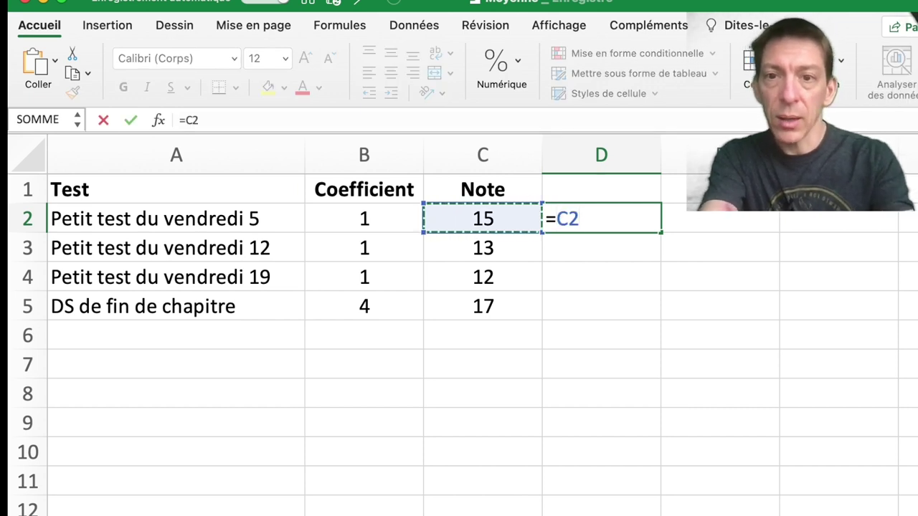
type("*")
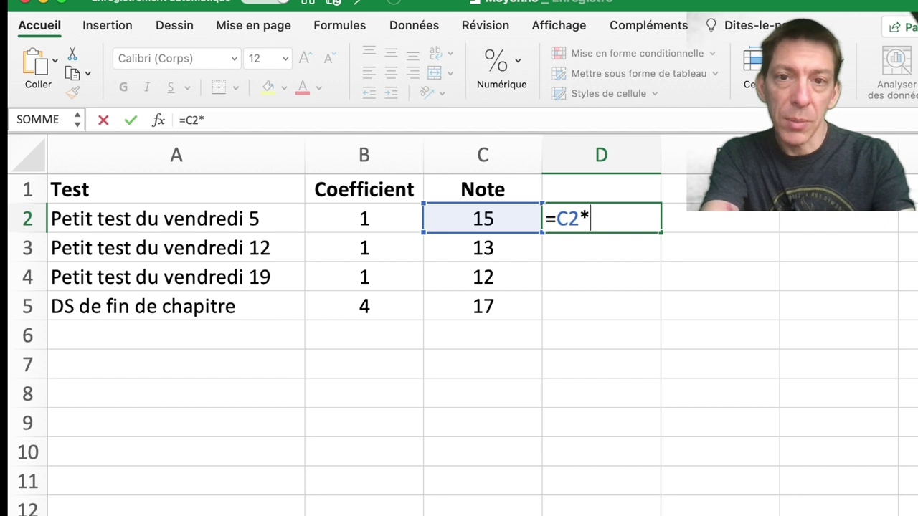
left_click(364, 218)
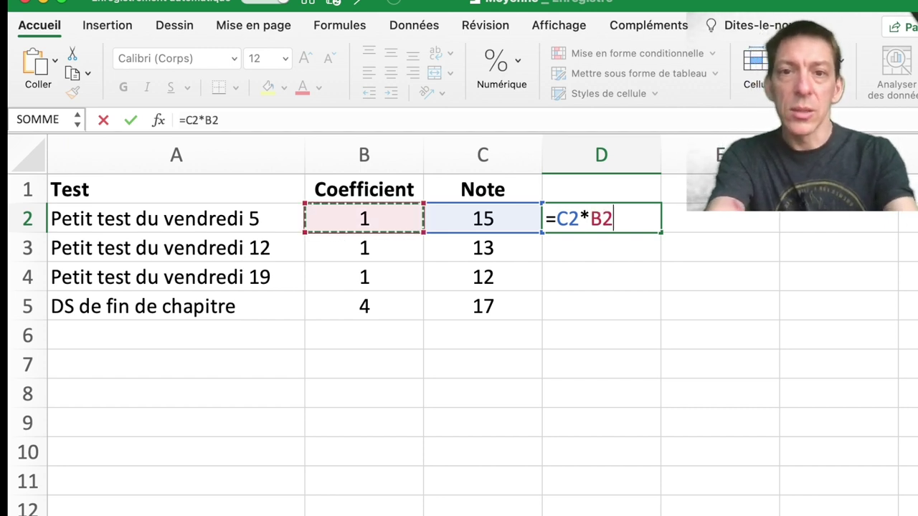
key("Return")
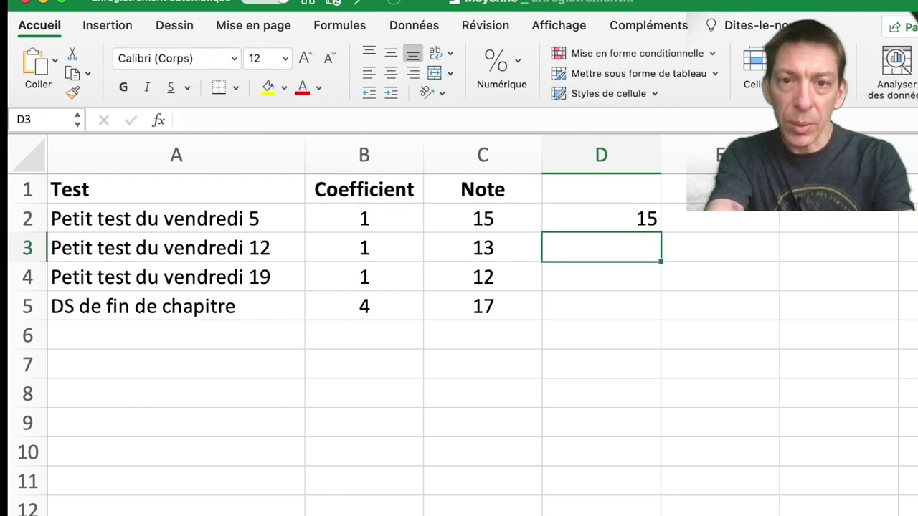
Fill the product formula down to D5, giving 15, 13, 12 and 68, and check each copy
left_click(601, 219)
left_click_drag(661, 233, 660, 319)
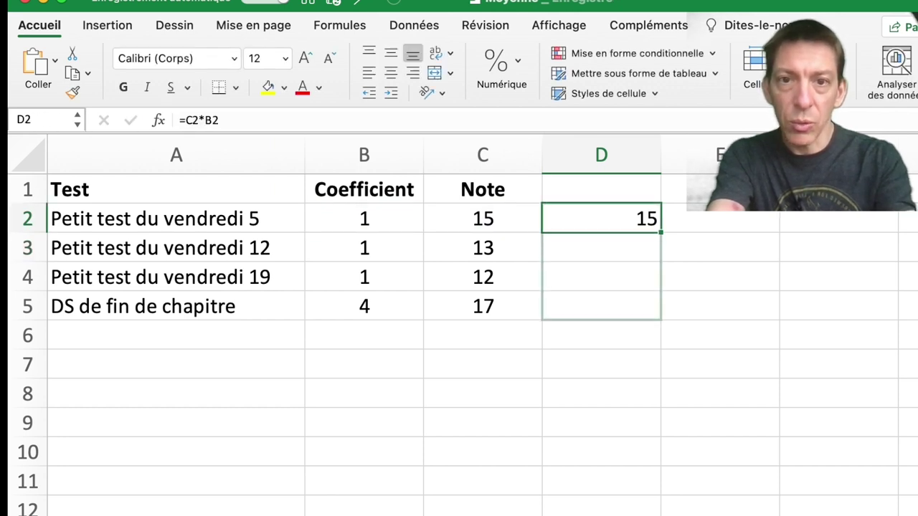
left_click(600, 247)
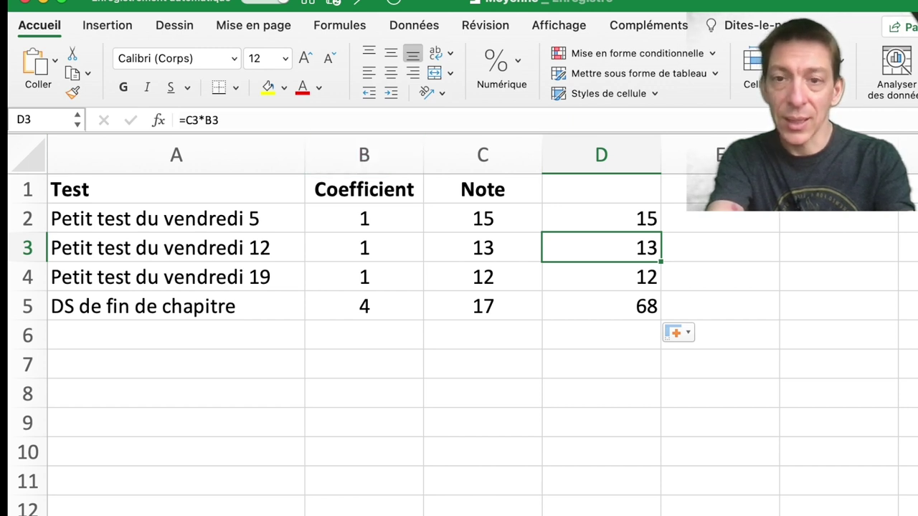
left_click(601, 277)
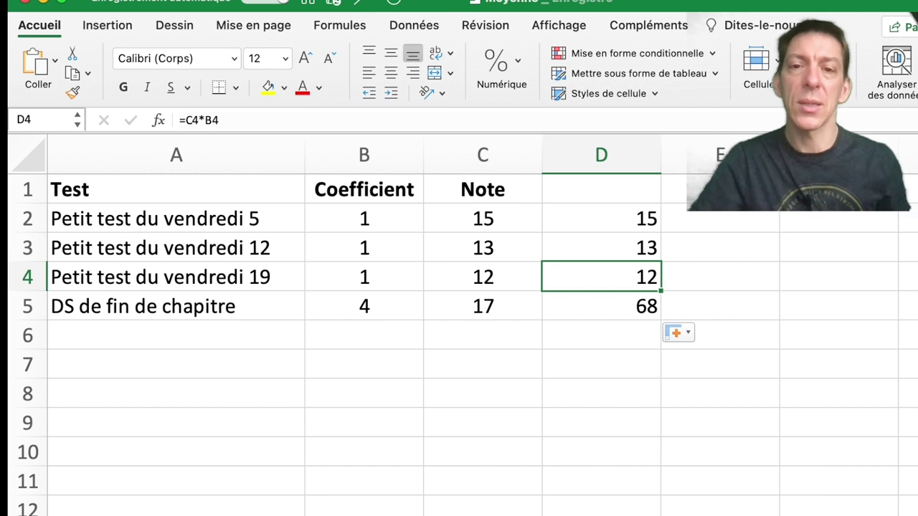
left_click(601, 306)
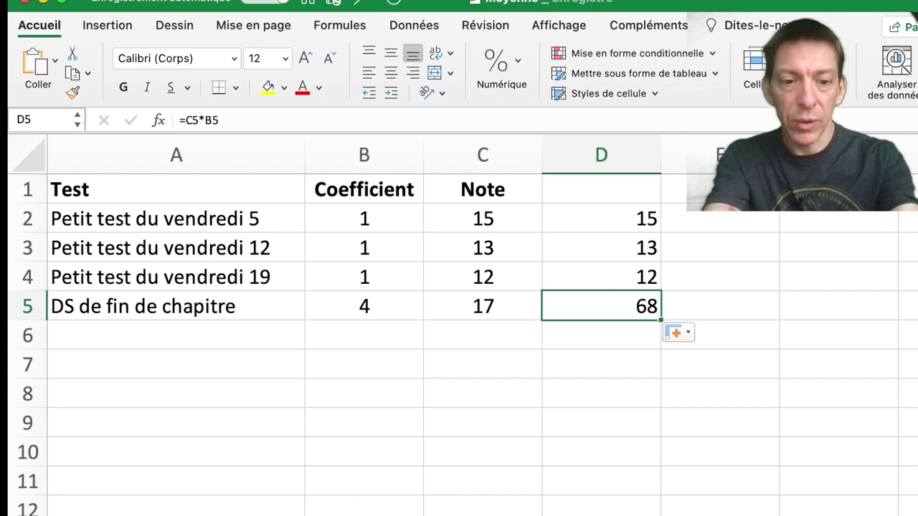
left_click(600, 335)
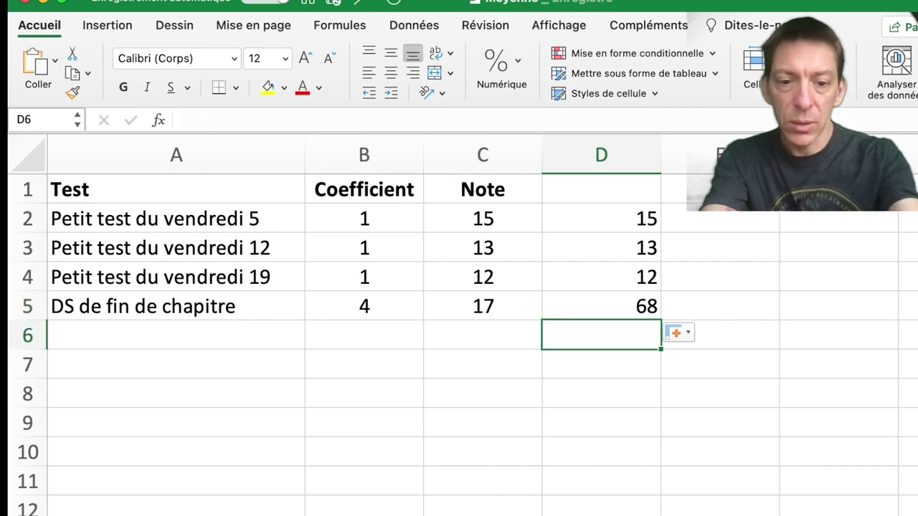
Enter =somme(D2:D5) in D6 so the weighted products total 108
type("=somme(")
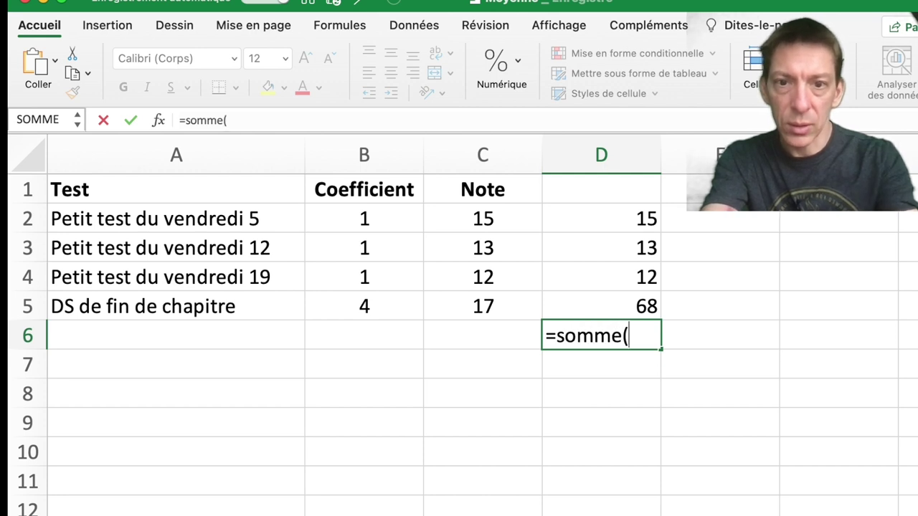
key("Up")
key("Up")
key("Up")
key("Up")
key("shift+Down")
key("shift+Down")
key("shift+Down")
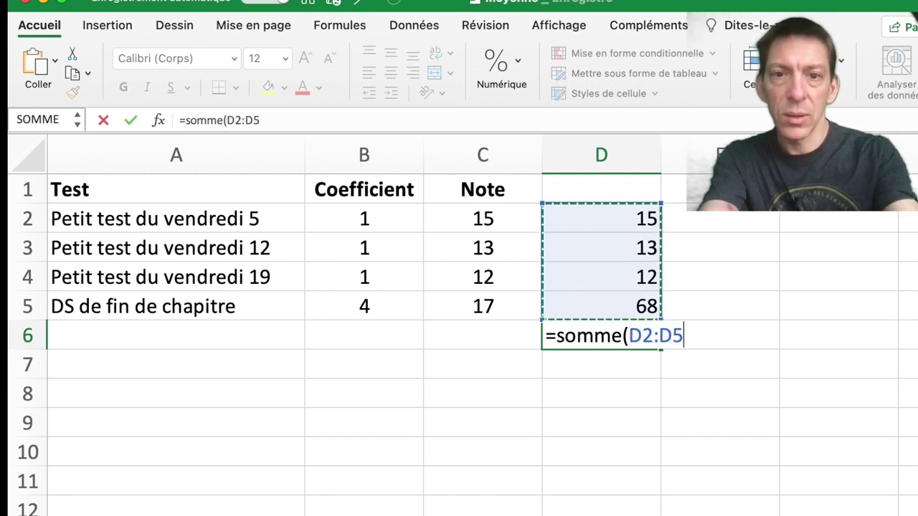
type(")")
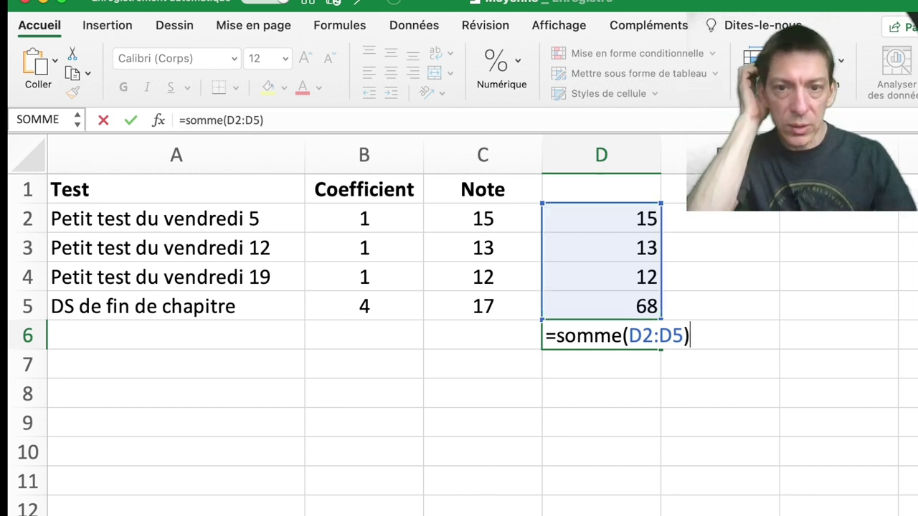
key("Return")
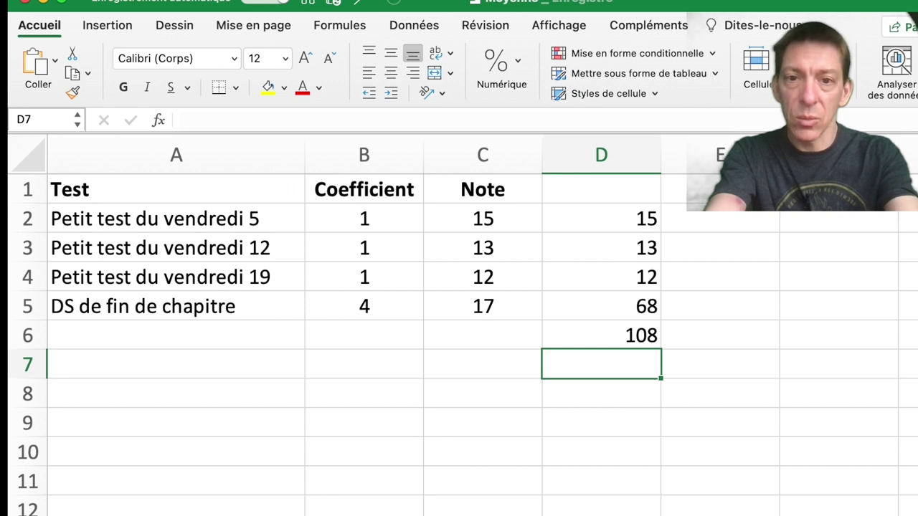
Enter =somme(B2:B5) in B6 to total the coefficients to 7
left_click_drag(363, 219, 364, 306)
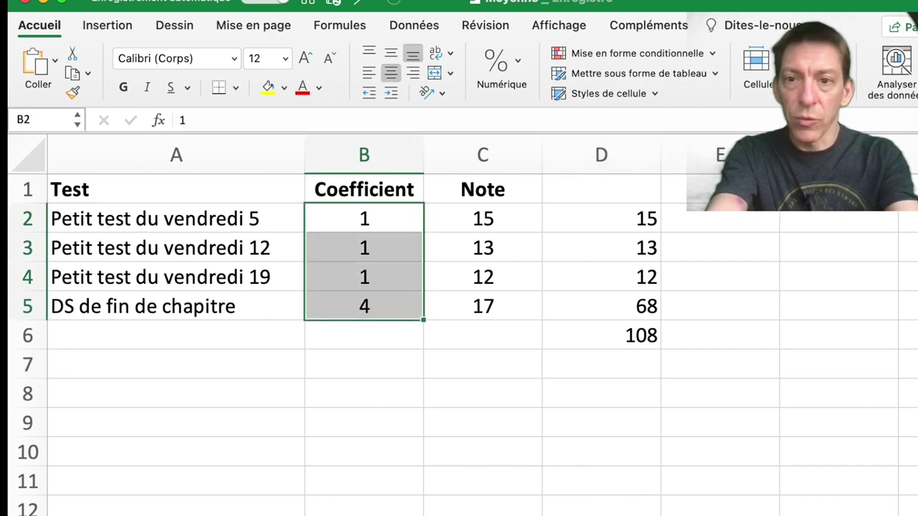
left_click(363, 335)
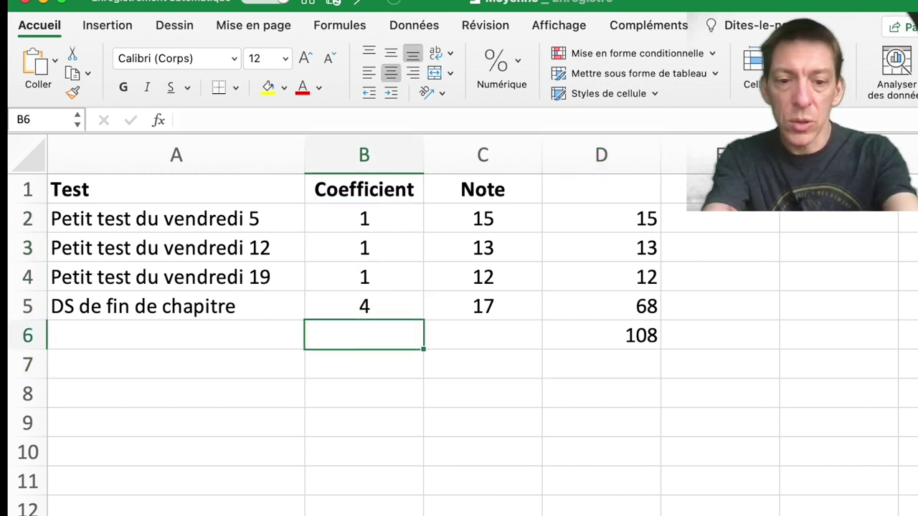
type("=somme")
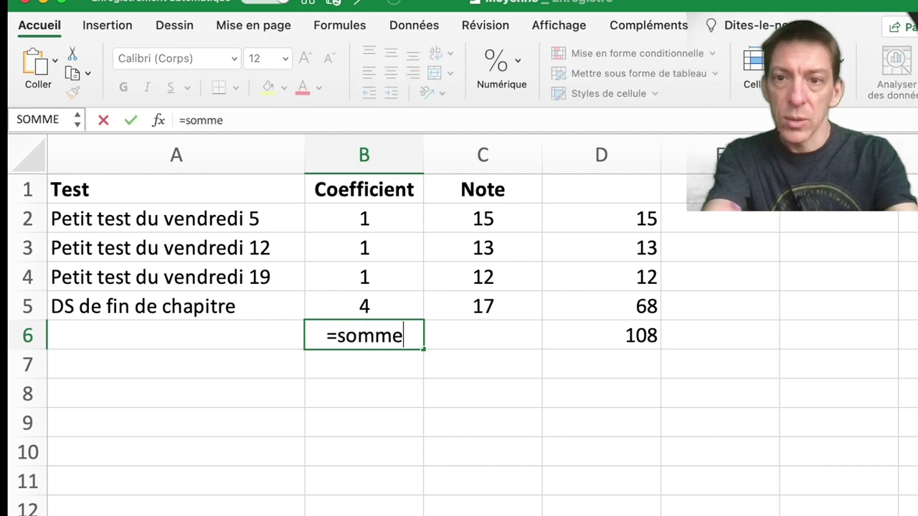
type("(")
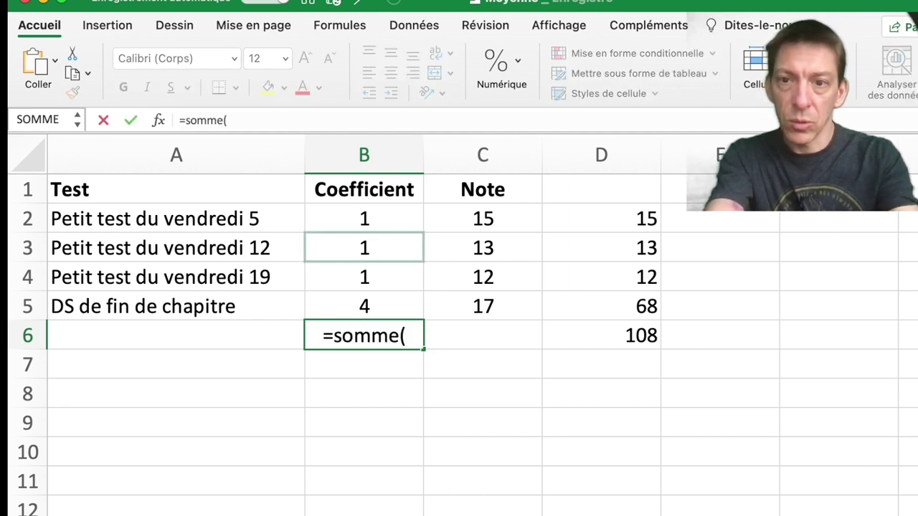
left_click_drag(364, 219, 363, 306)
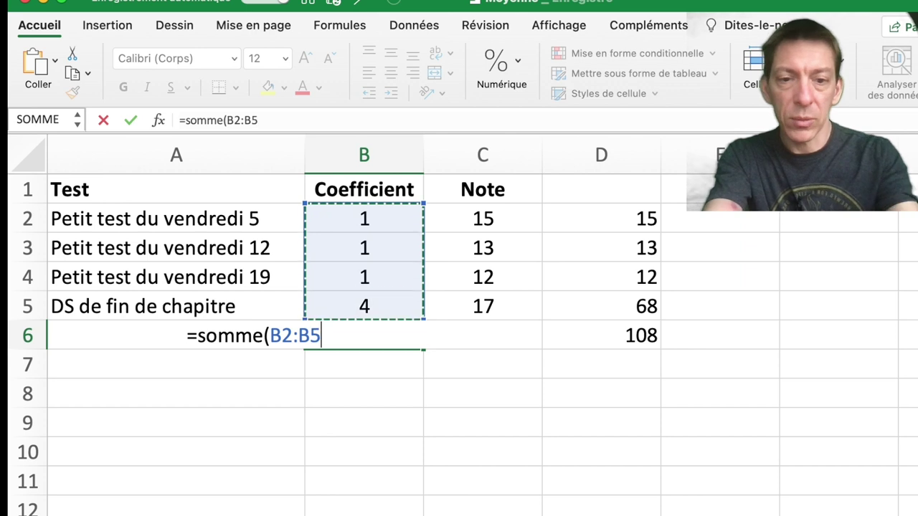
type(")")
key("Return")
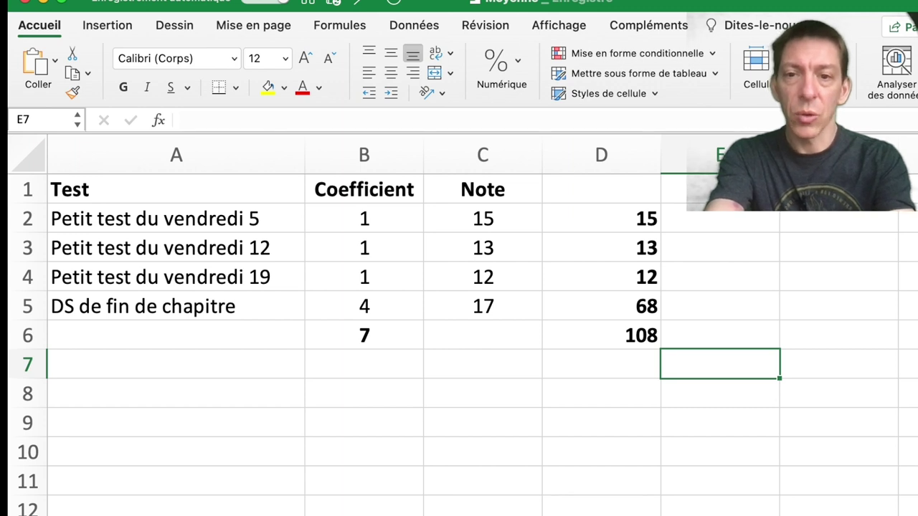
Enter =D6/B6 in B7 to get the weighted average 15,4285714
type("=")
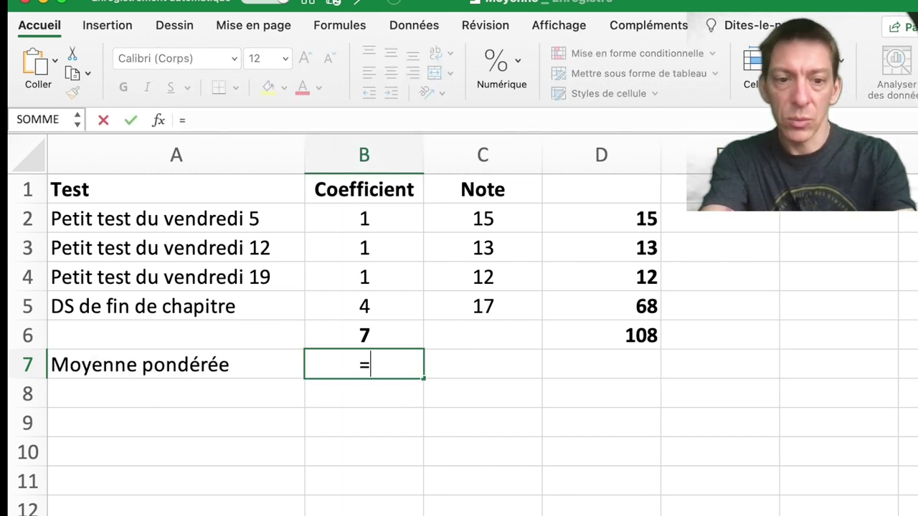
left_click(601, 335)
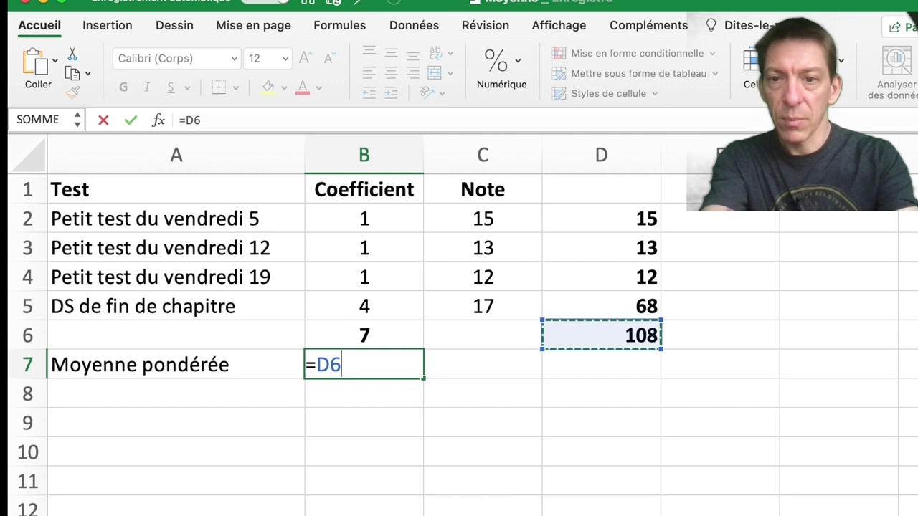
type("/")
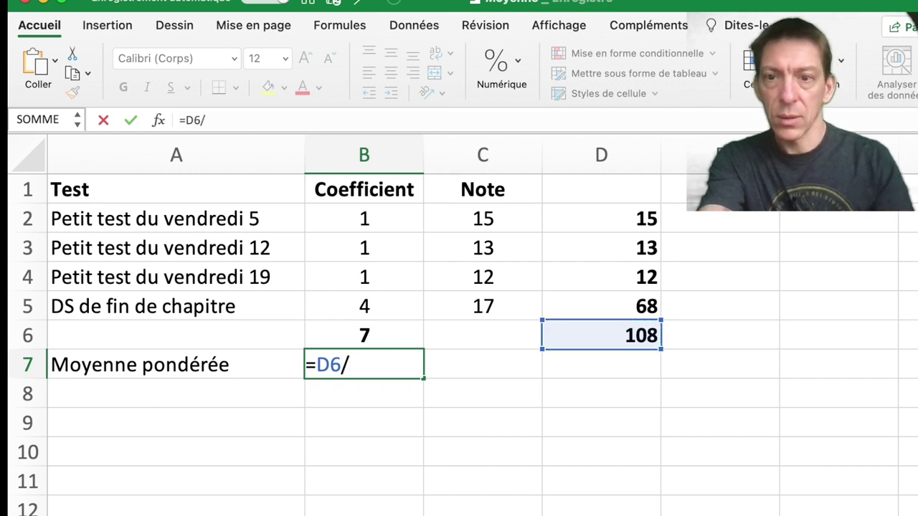
left_click(364, 335)
key("Return")
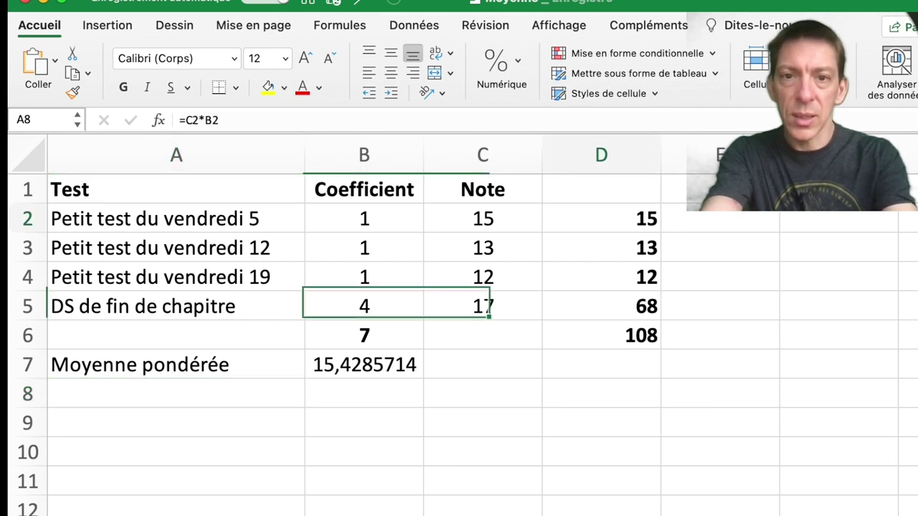
left_click_drag(601, 219, 601, 248)
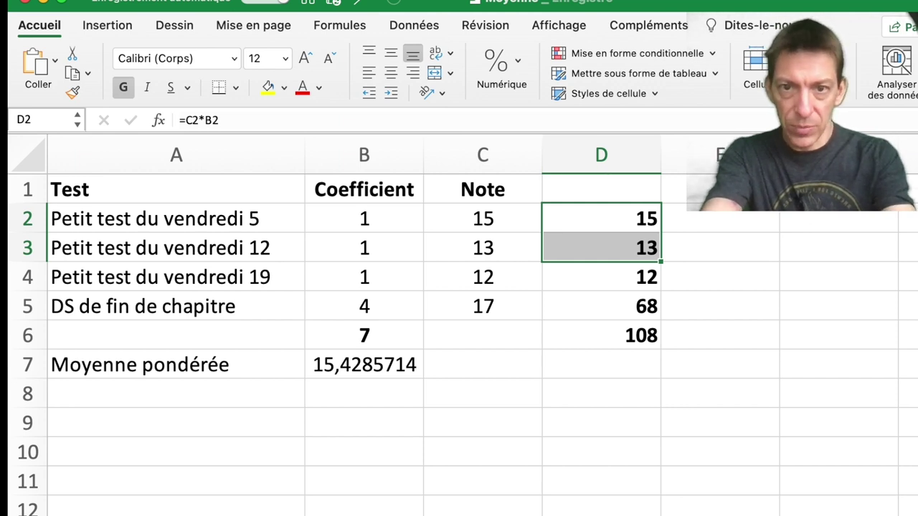
Clear the helper products in D2:D6 and the coefficient total in B6
left_click(720, 277)
left_click(601, 219)
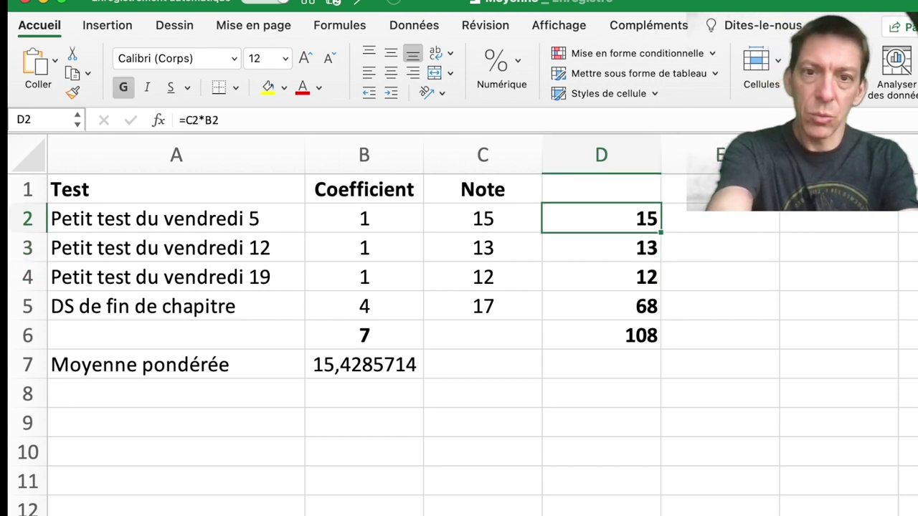
key("BackSpace")
key("Return")
key("BackSpace")
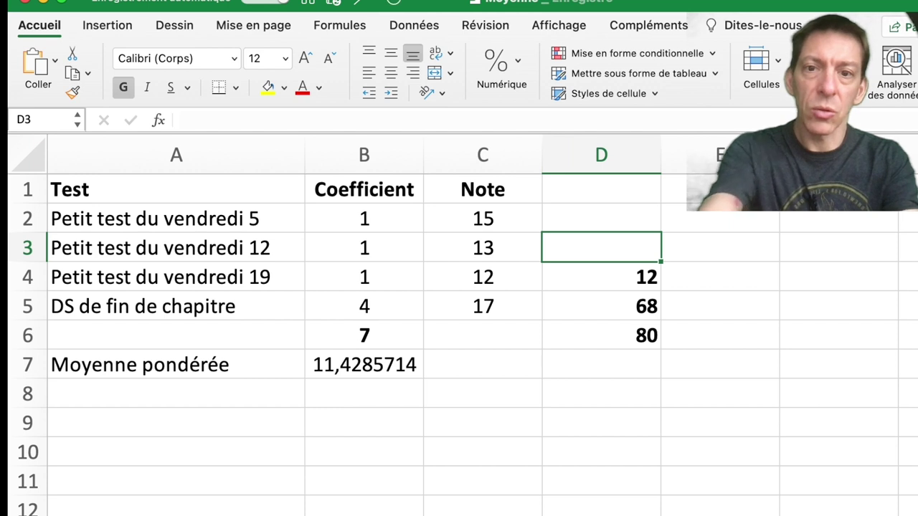
key("Return")
key("BackSpace")
key("Return")
key("BackSpace")
key("Return")
key("BackSpace")
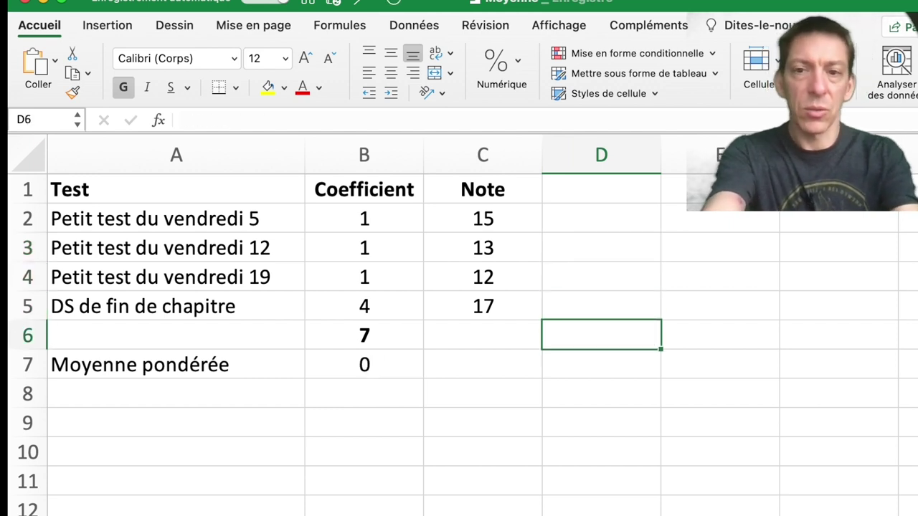
left_click(365, 335)
key("BackSpace")
key("Return")
key("BackSpace")
key("Return")
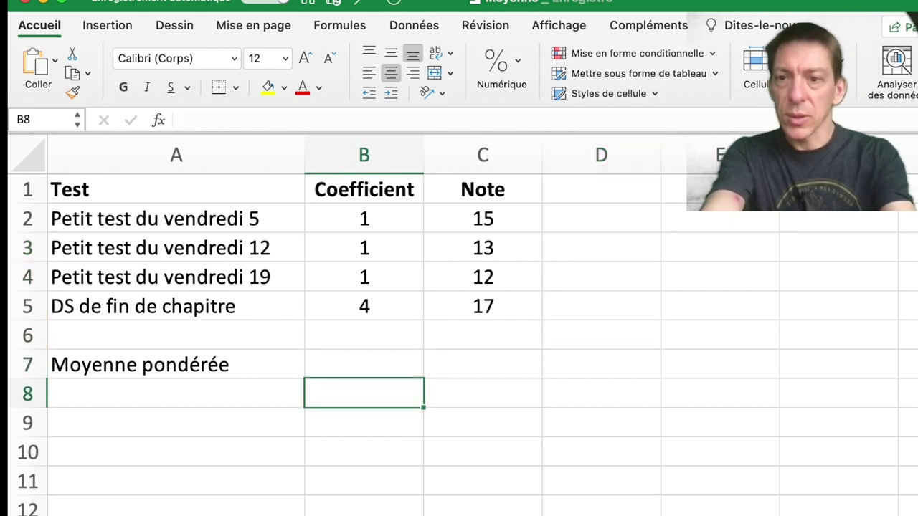
Label A7 'SommeProd' and start a =sommeprod( formula in B7 beginning at B2
left_click(176, 364)
type("SommeProd")
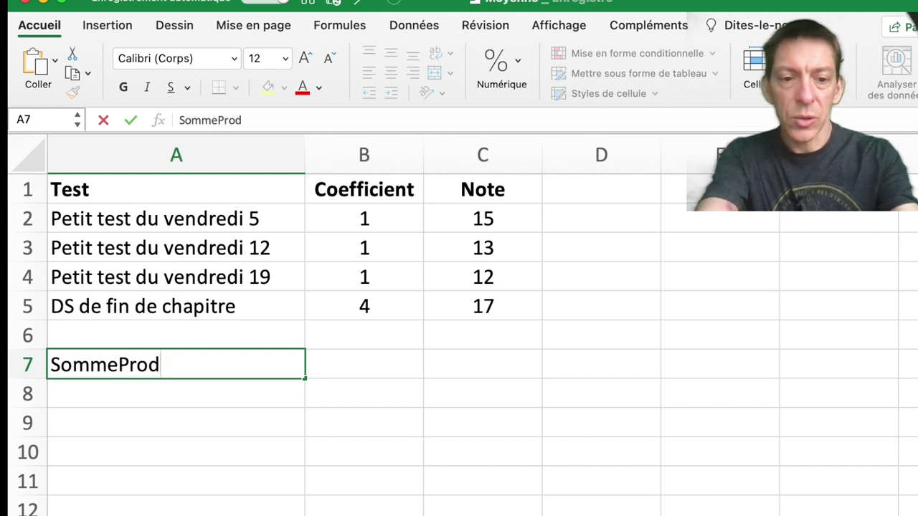
key("Tab")
type("=sommeprod(")
left_click(364, 219)
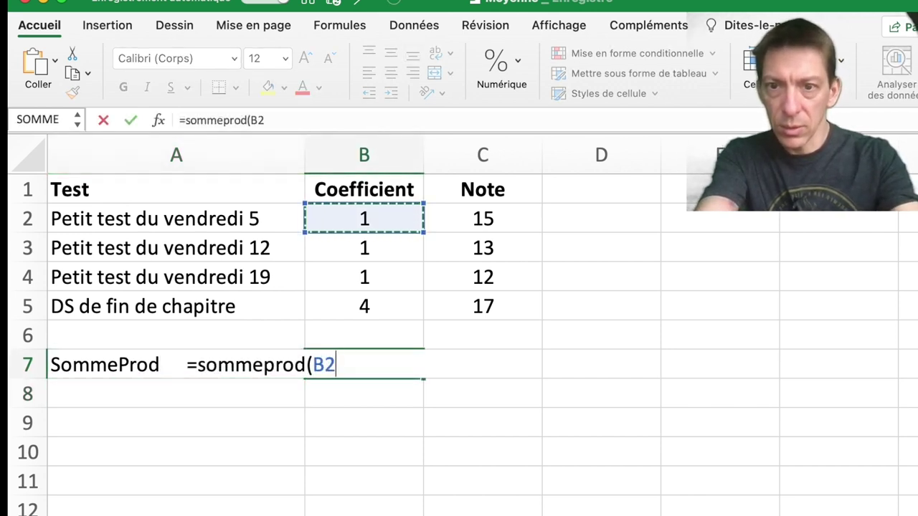
Complete B7 as =sommeprod(B2:B5;C2:C5), returning 108
left_click_drag(364, 219, 364, 307)
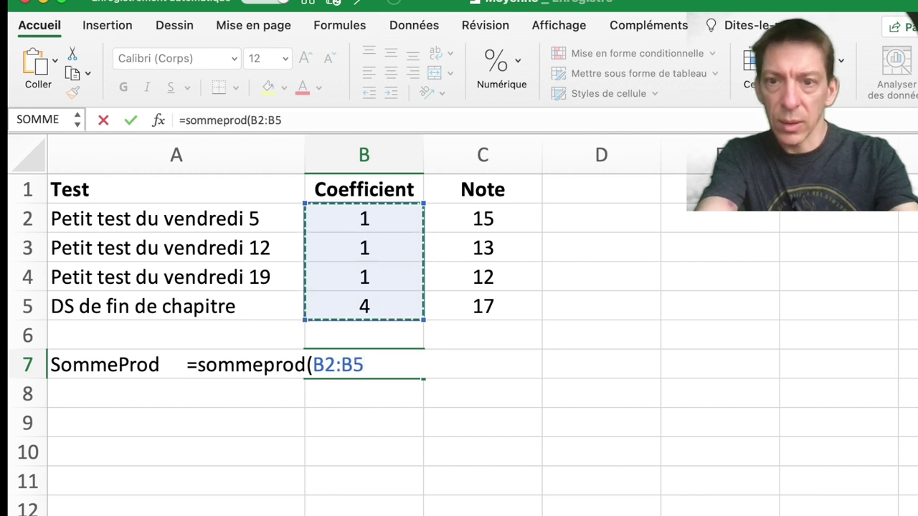
type(";")
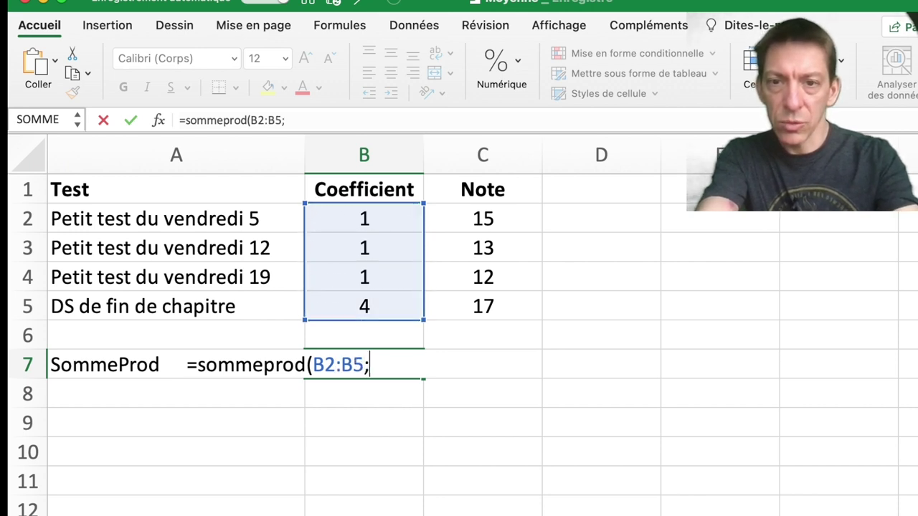
left_click_drag(483, 219, 483, 306)
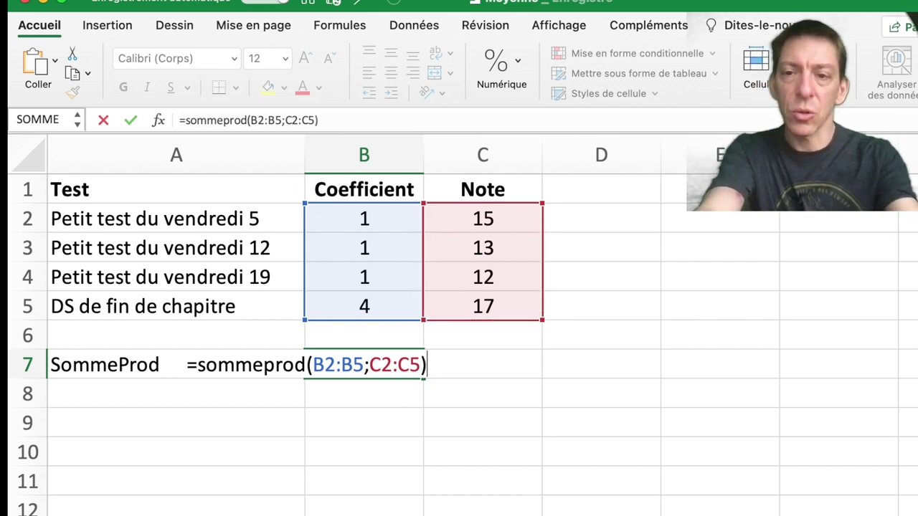
key("Return")
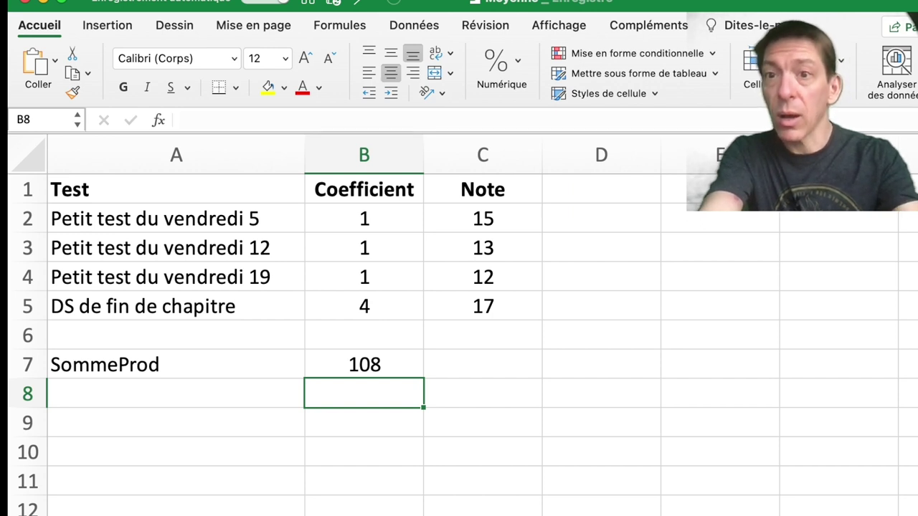
Append /somme(B2:B5) to B7's formula so it returns the weighted average 15,4285714
left_click(364, 364)
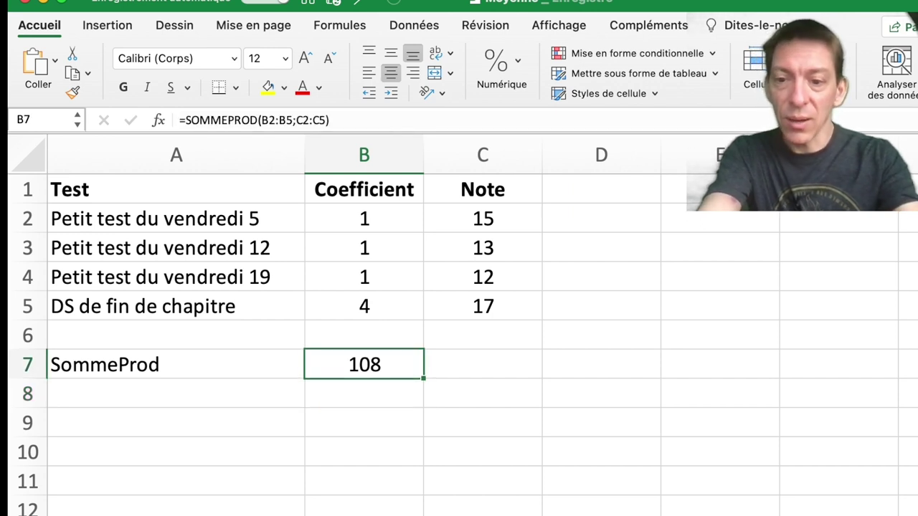
key("F2")
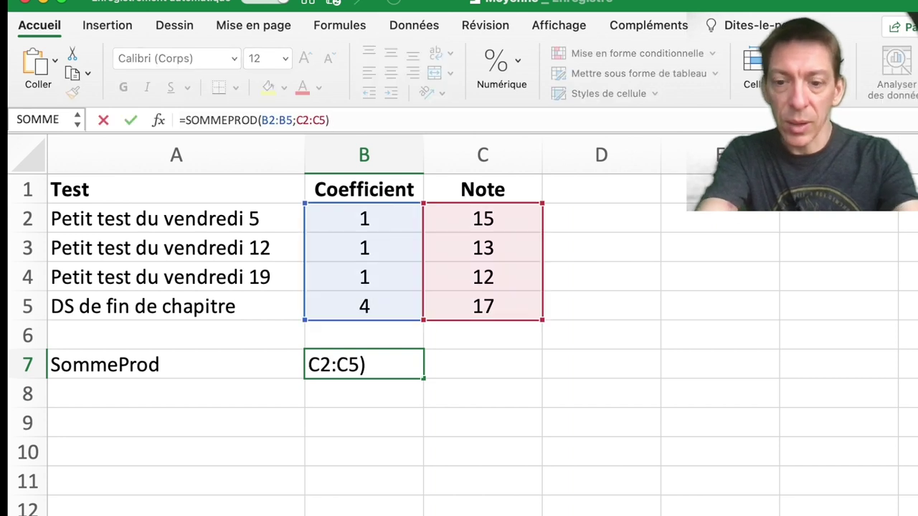
type("/")
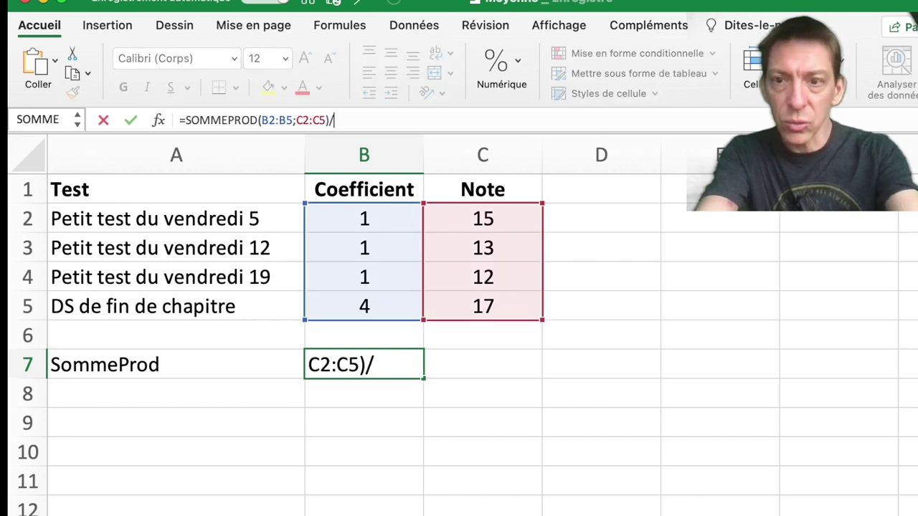
type("somme")
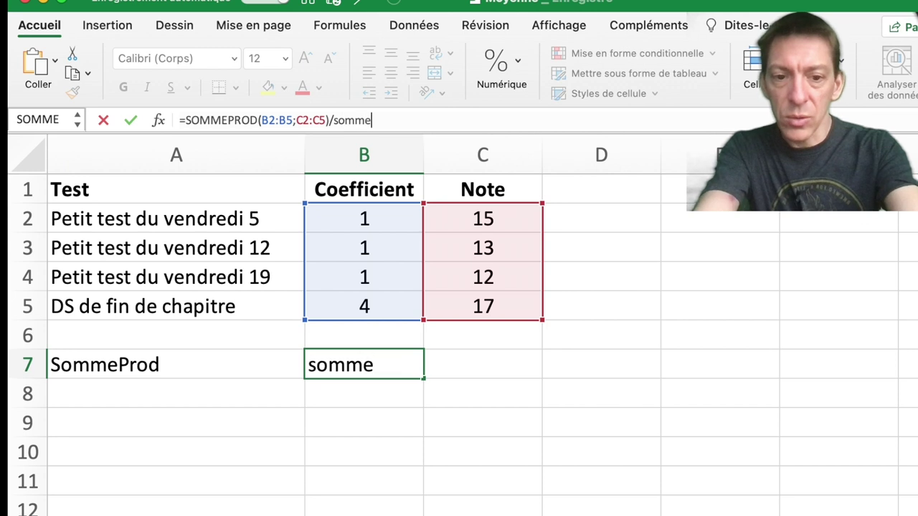
type("(")
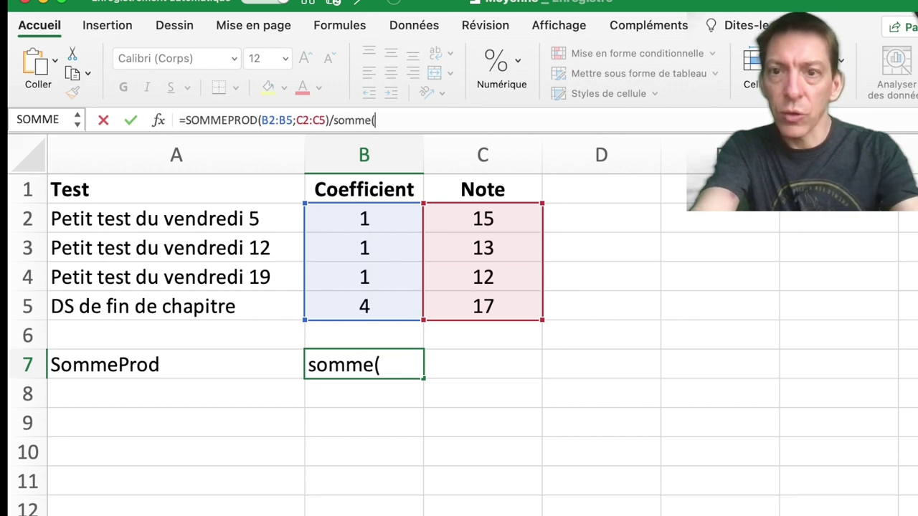
left_click_drag(364, 219, 365, 306)
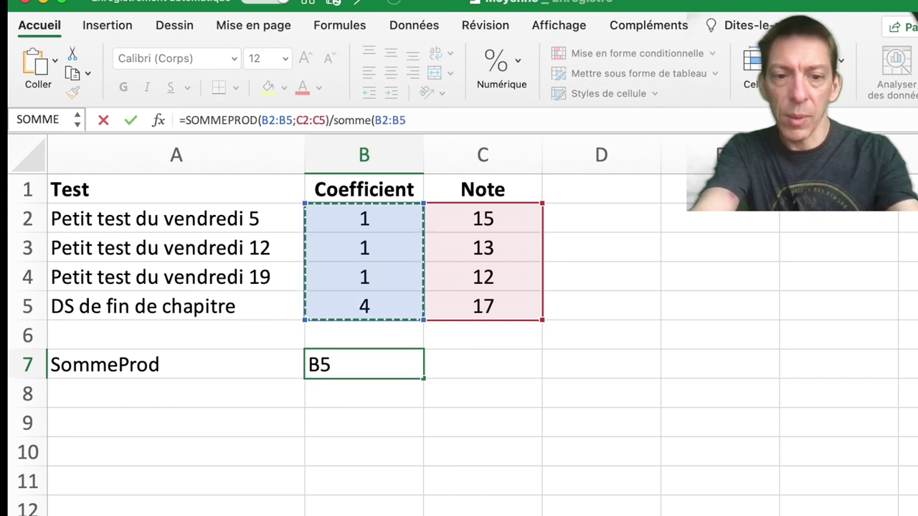
type(")")
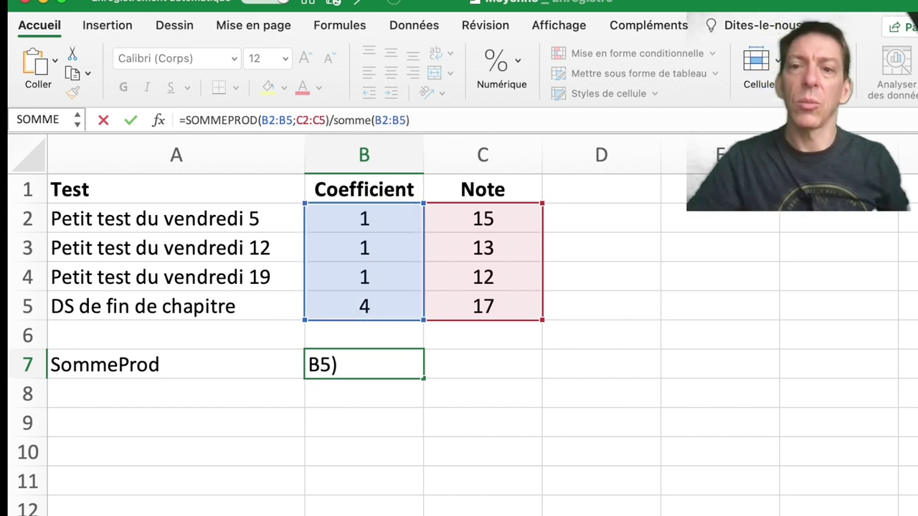
key("Return")
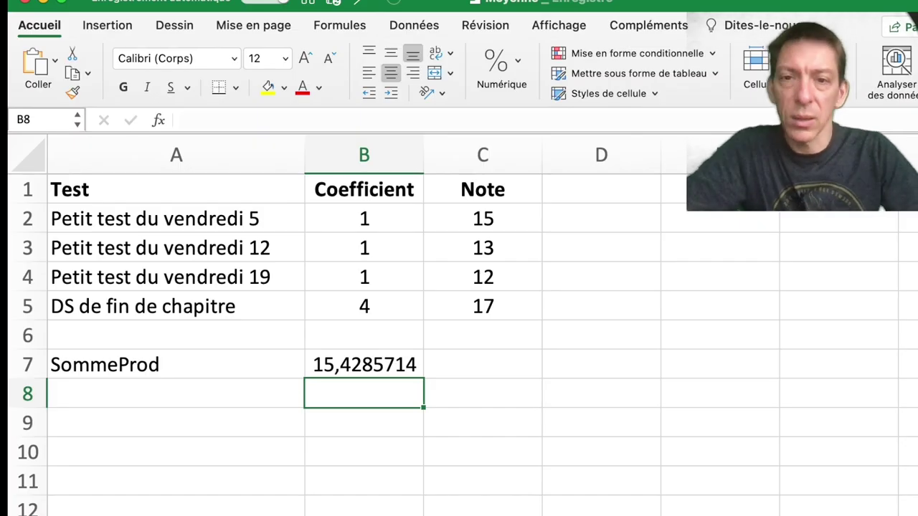